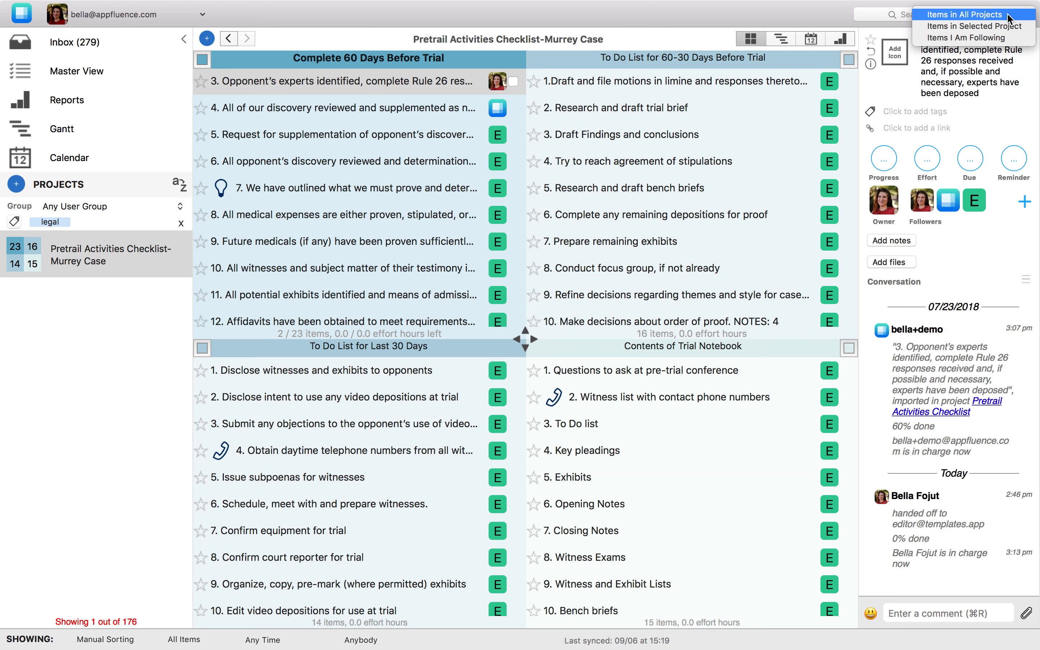
- Review the recent activity for items in the selected project and close the activity feed
left_click(1007, 26)
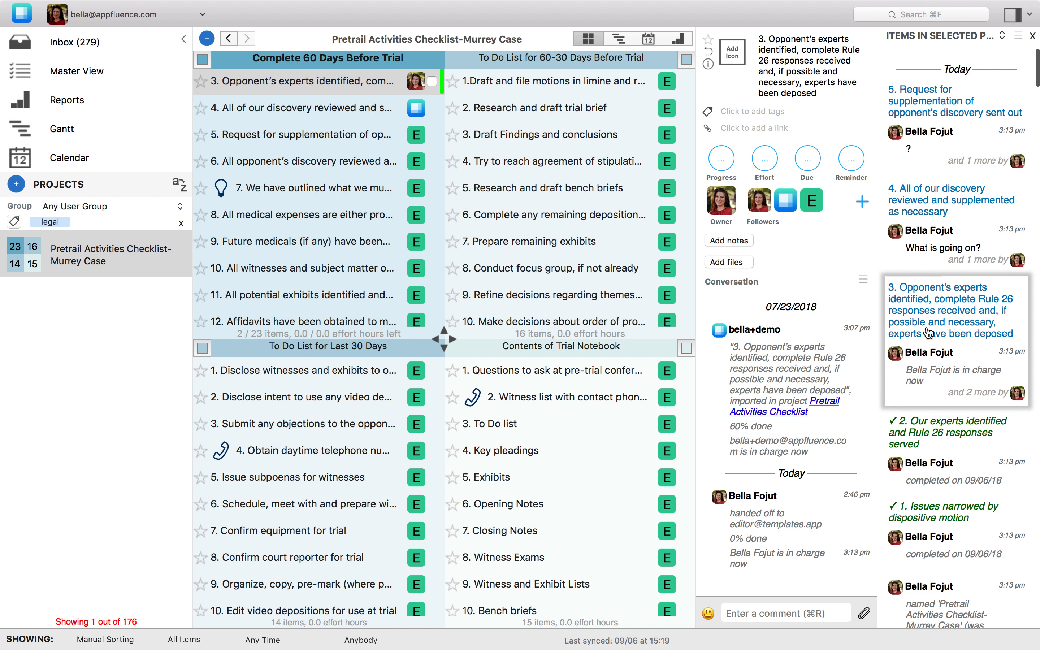
scroll(985, 152, "down", 10)
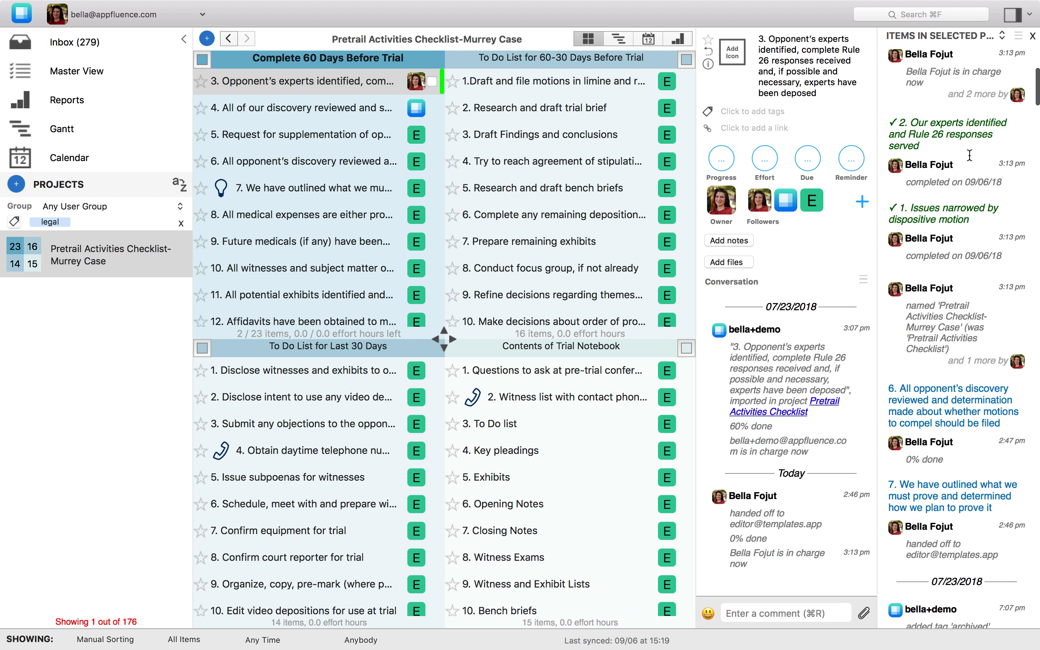
scroll(969, 155, "up", 10)
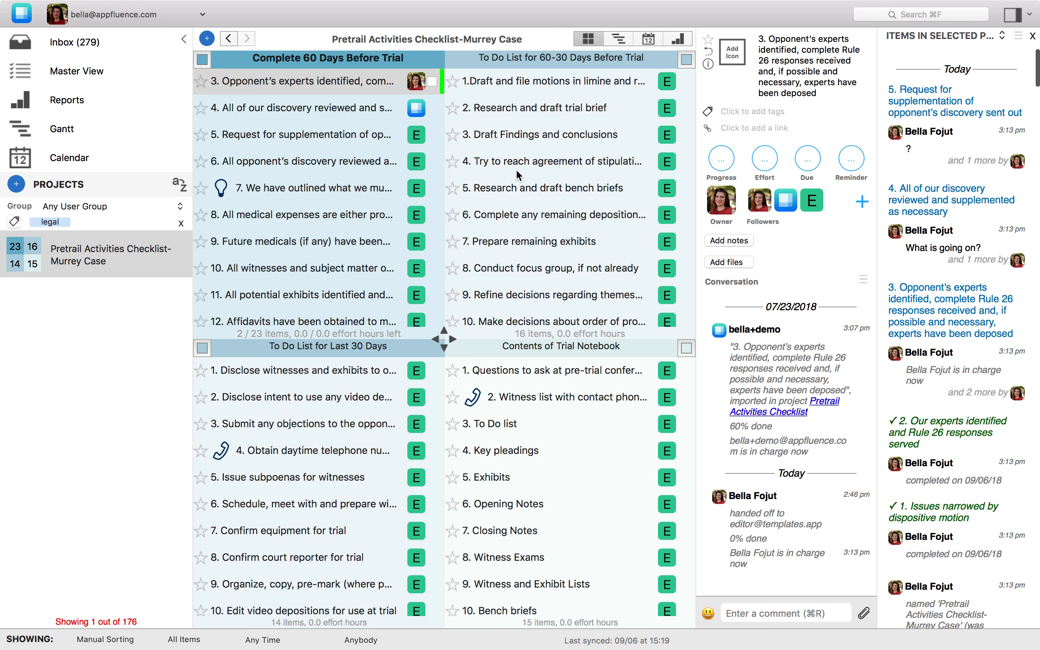
left_click(1033, 36)
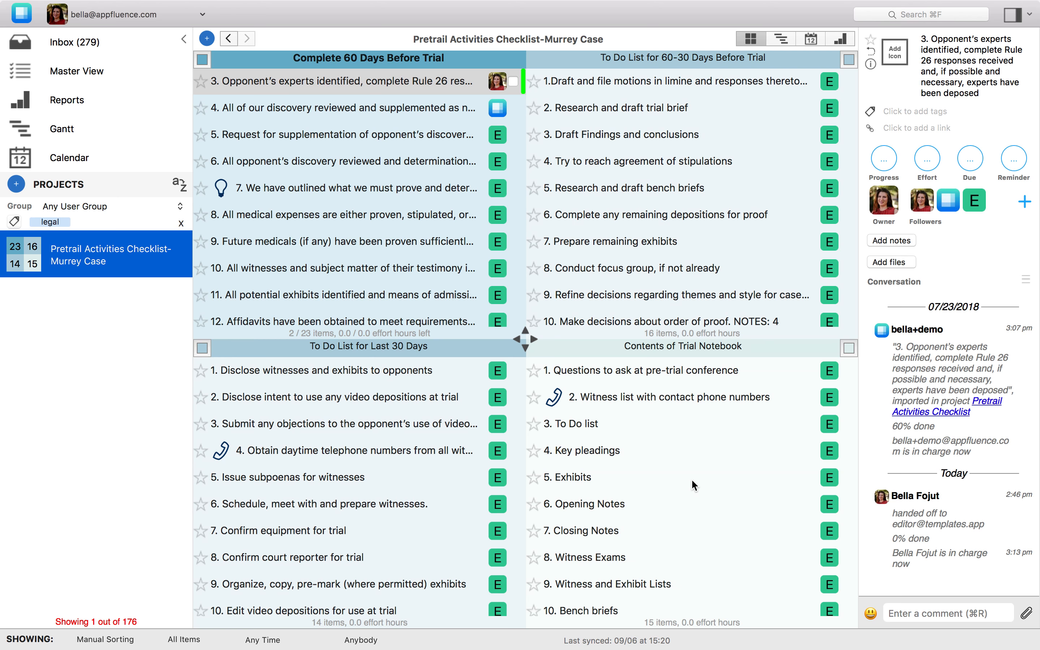
scroll(690, 435, "down", 1)
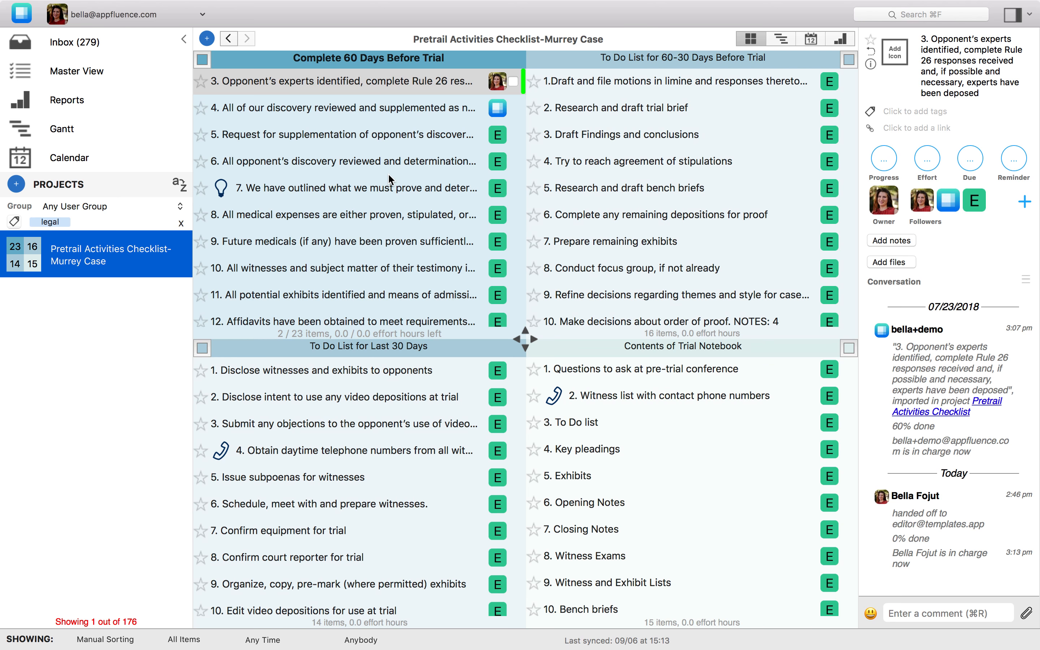
- Examine the settings for saving the Pretrail Activities Checklist-Murrey Case project as a template, without saving it
right_click(128, 253)
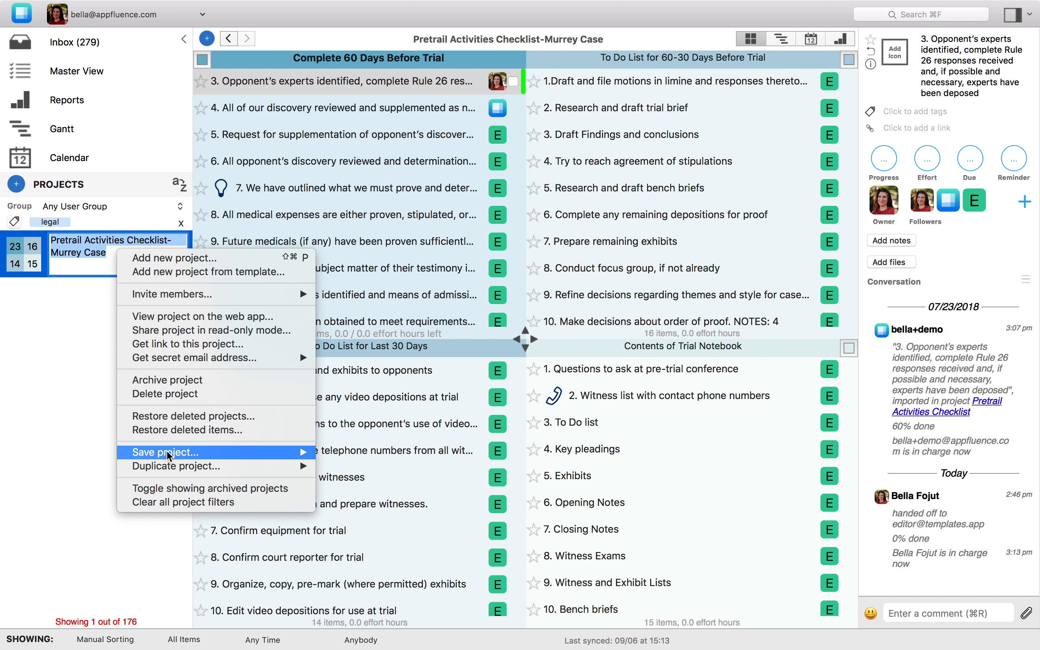
mouse_move(170, 456)
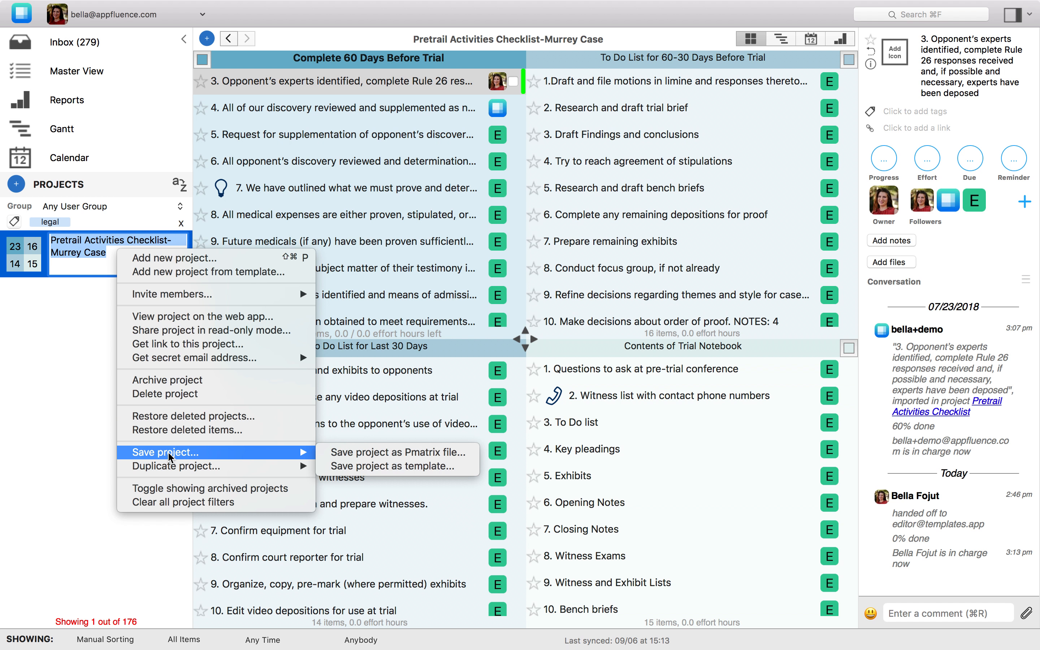
left_click(357, 467)
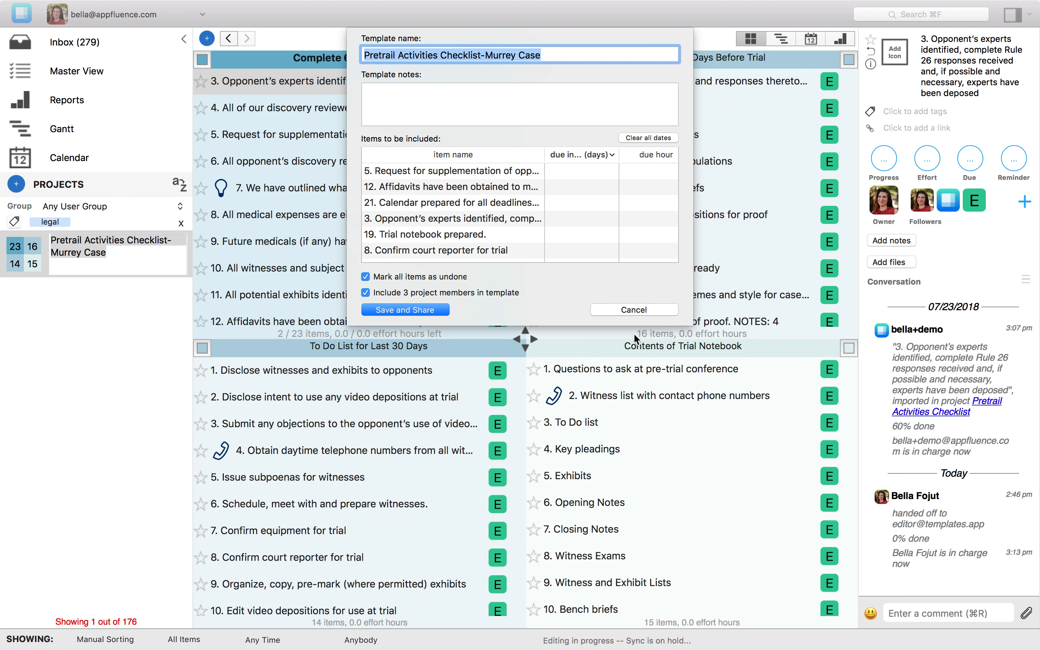
left_click(631, 311)
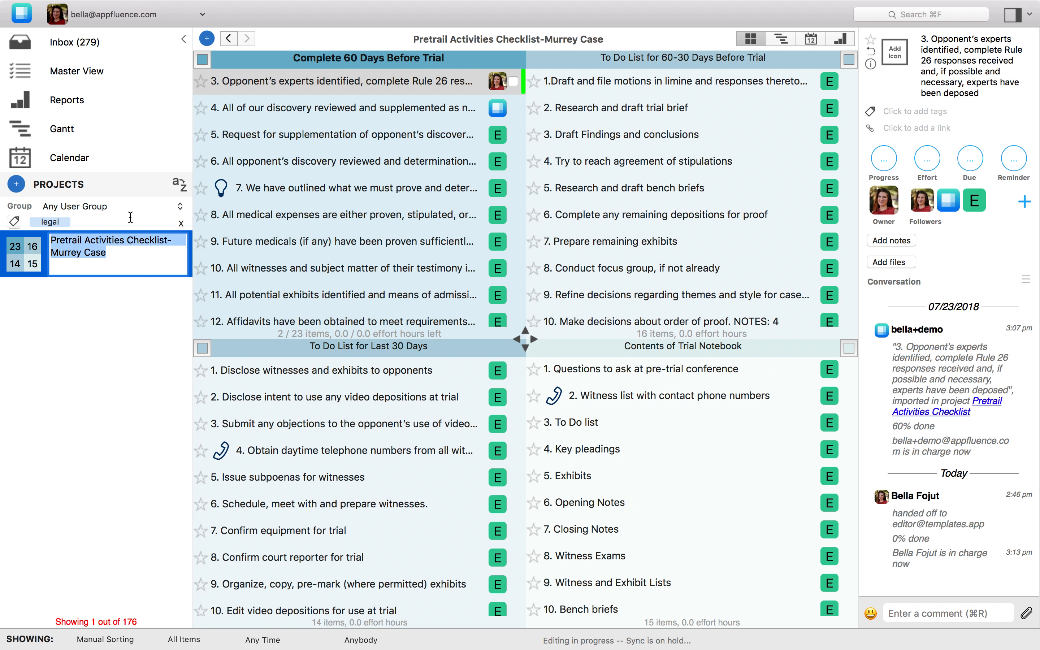
- Browse the templates available for a new project and close the list without creating one
left_click(19, 187)
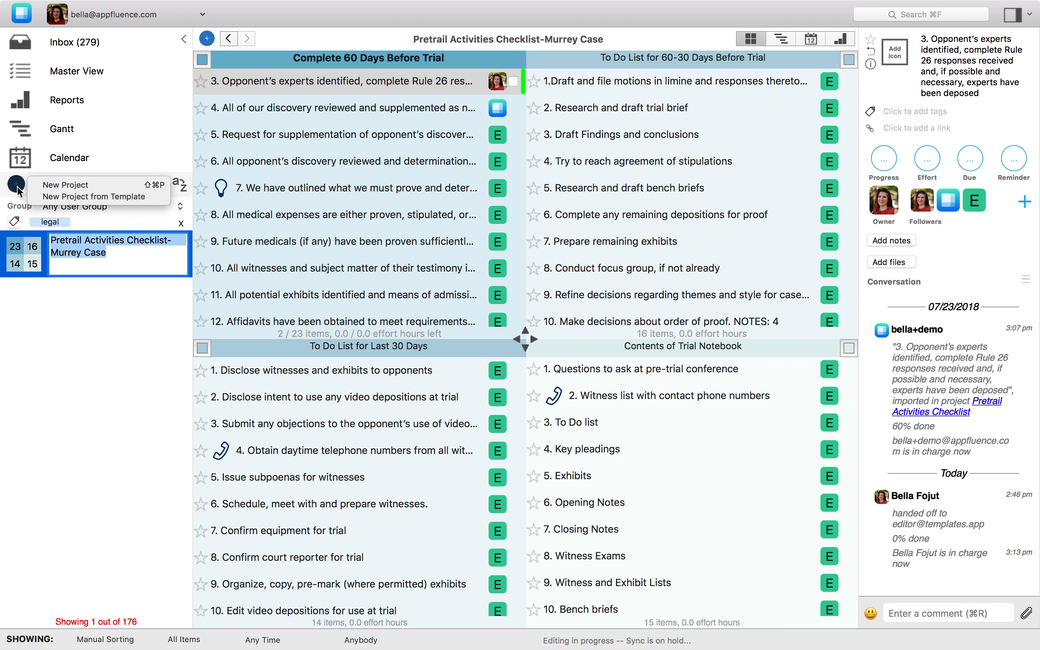
left_click(55, 199)
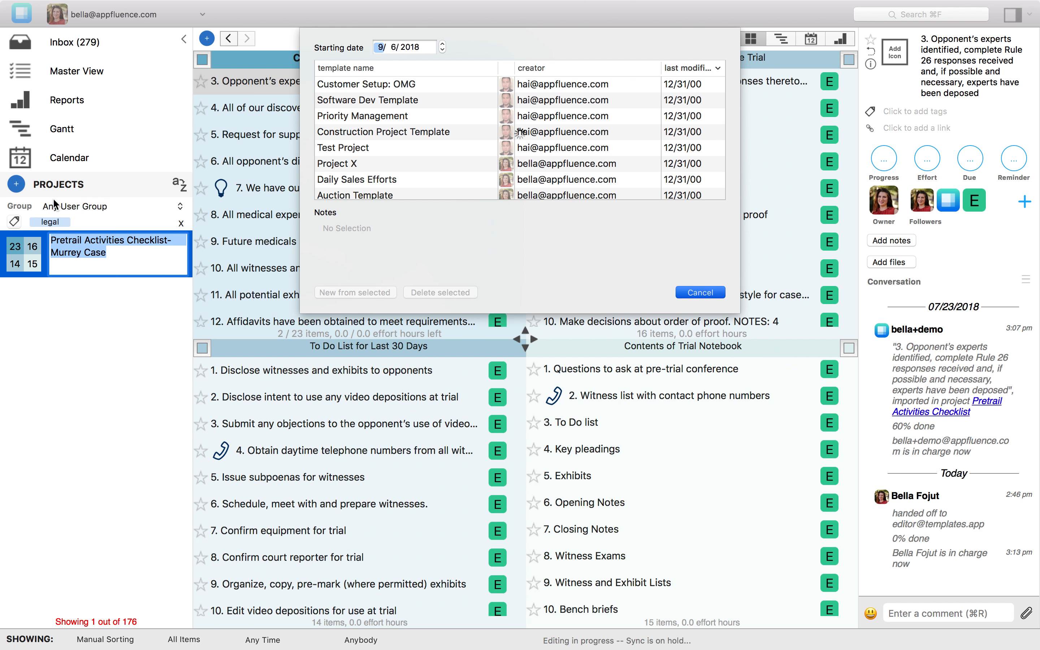
scroll(346, 105, "down", 10)
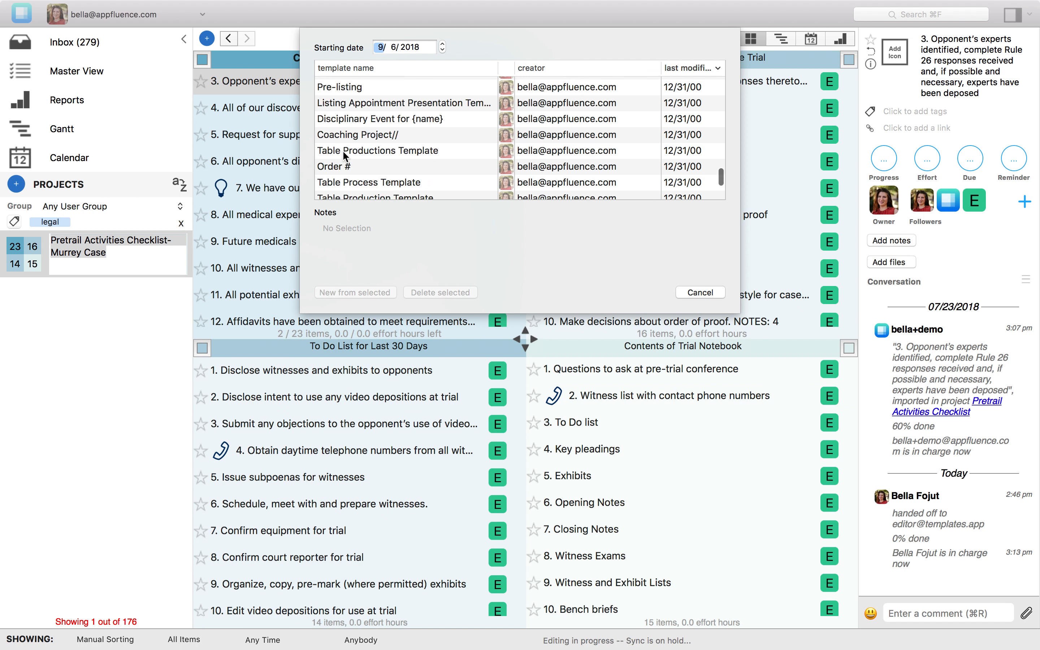
scroll(343, 151, "up", 10)
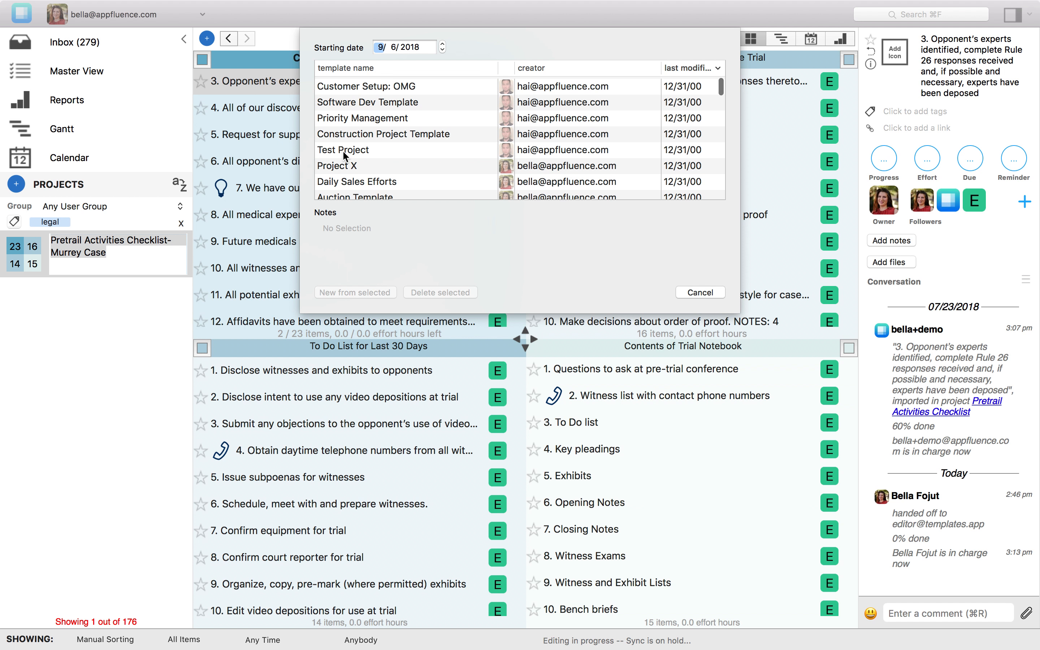
left_click(686, 293)
scroll(364, 176, "up", 3)
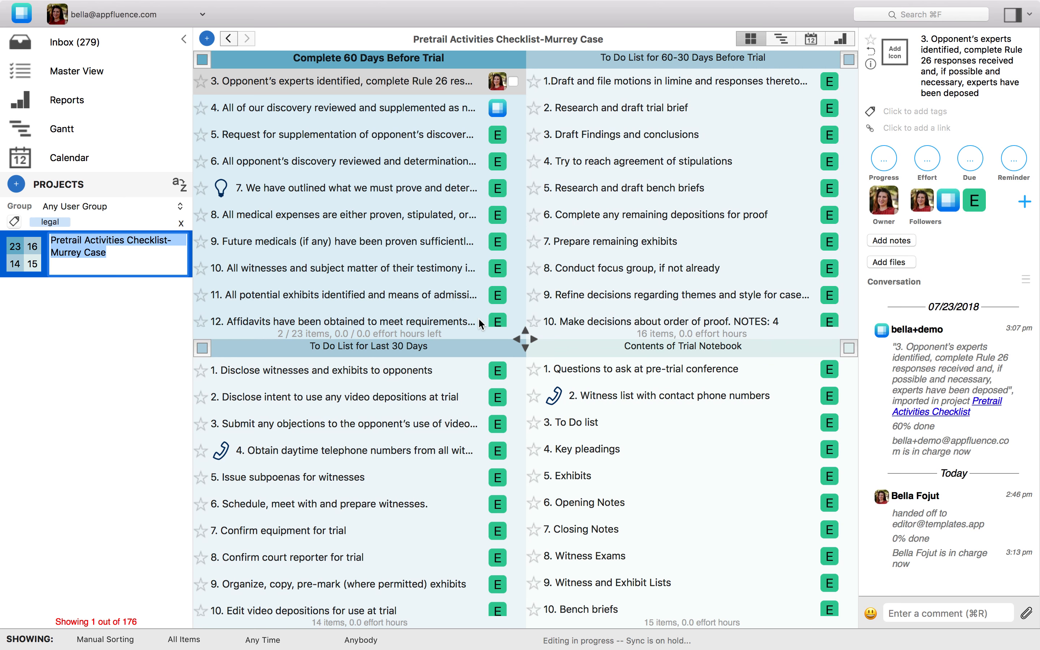
- Show the project details of Pretrail Activities Checklist-Murrey Case to view its progress, tags and members
left_click(63, 292)
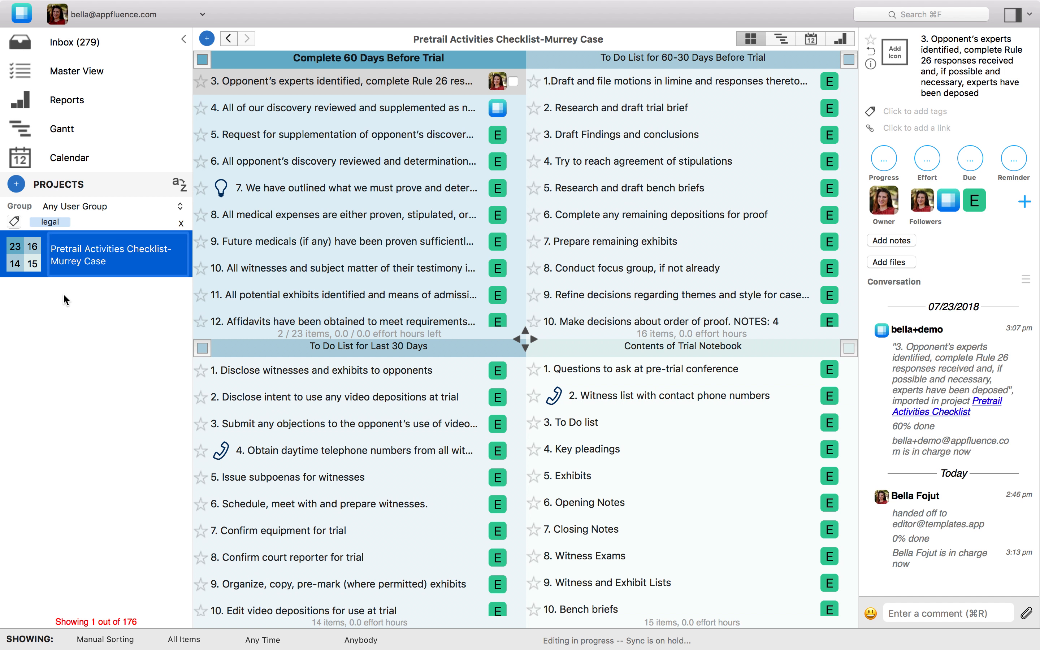
left_click(99, 249)
left_click(99, 249)
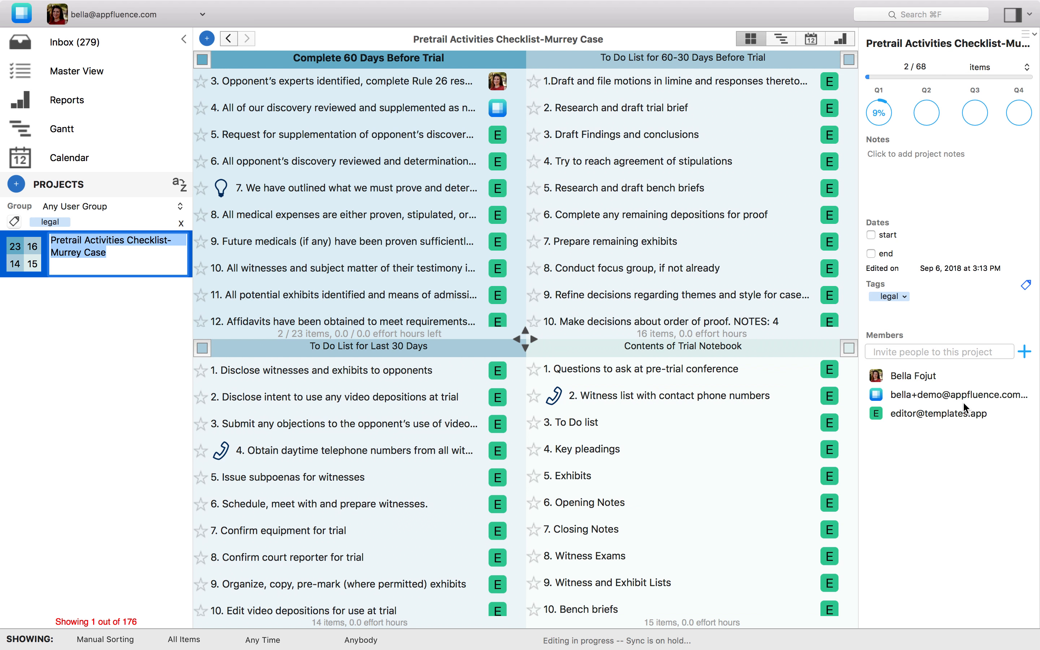
- Look through the Complete 60 Days Before Trial items down to the completed ones and back
scroll(386, 108, "up", 3)
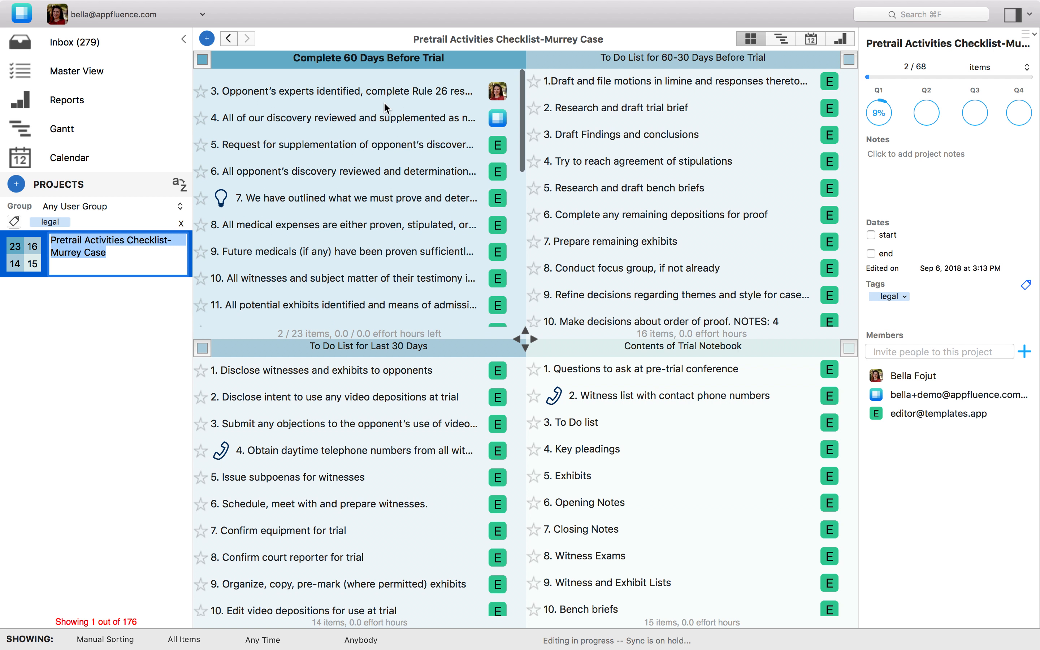
scroll(362, 270, "down", 10)
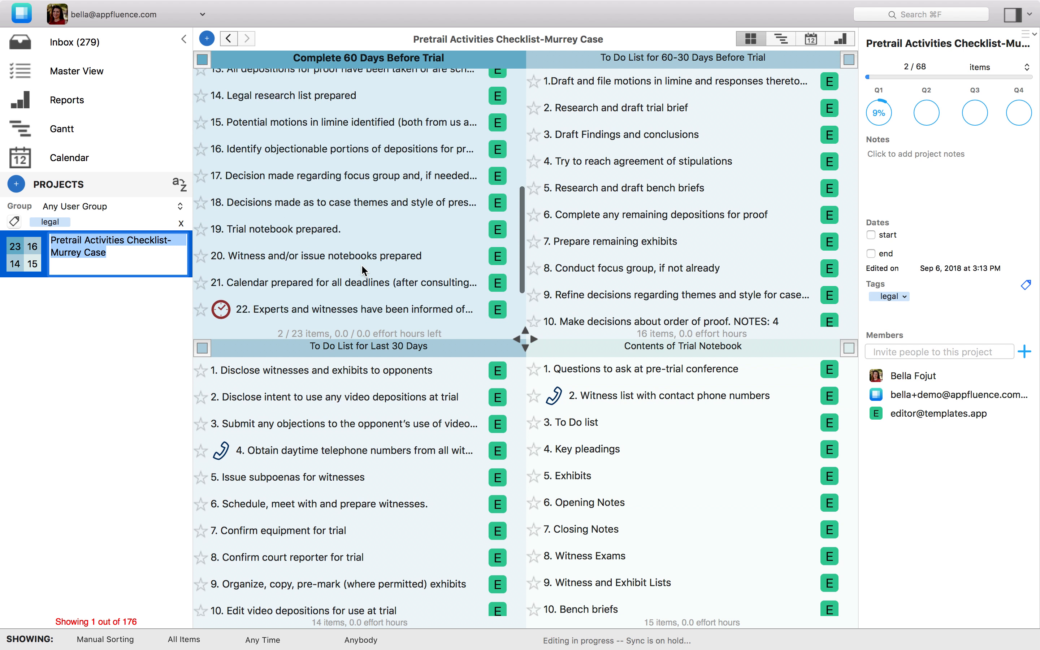
scroll(365, 239, "up", 3)
scroll(364, 239, "down", 4)
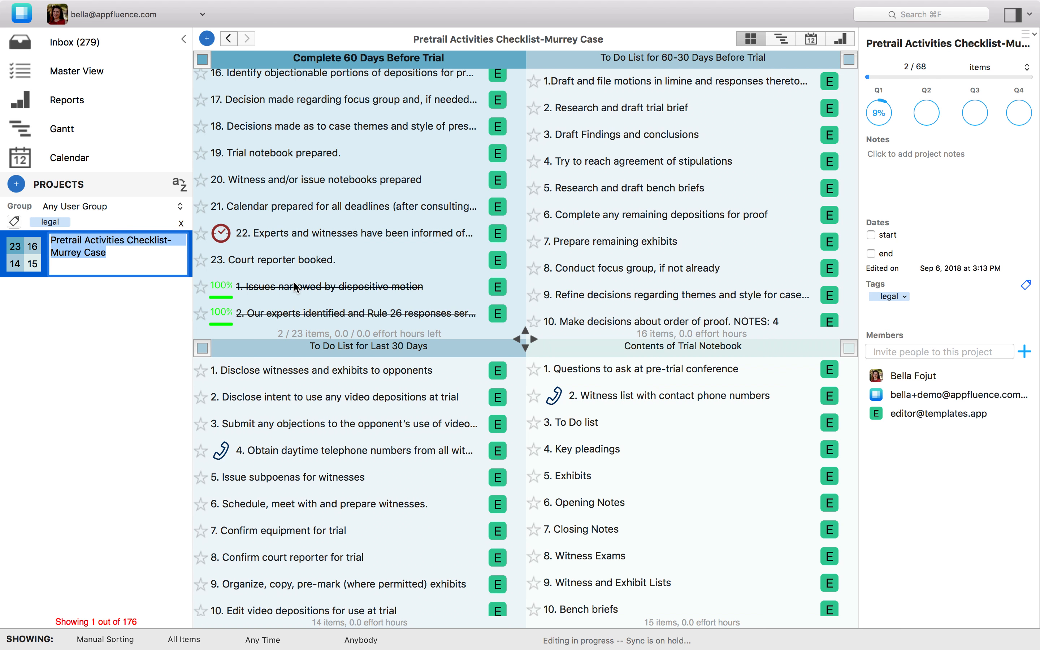
scroll(296, 287, "up", 10)
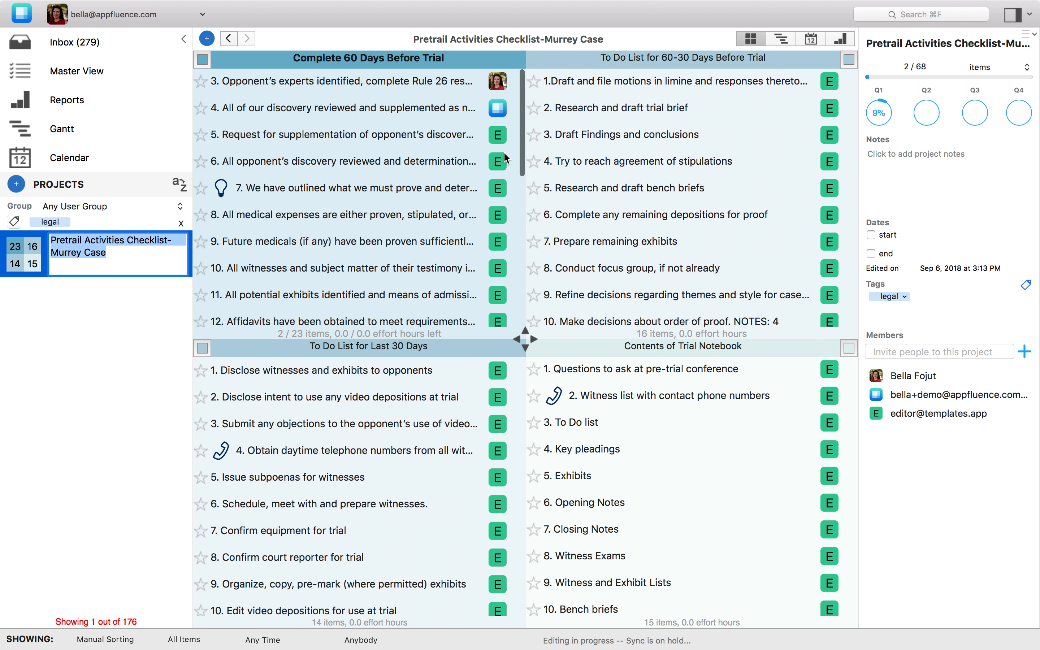
- Assign item 5, Request for supplementation, to the project's demo member and mark item 3, Opponent's experts identified, as complete
left_click(497, 135)
left_click(499, 138)
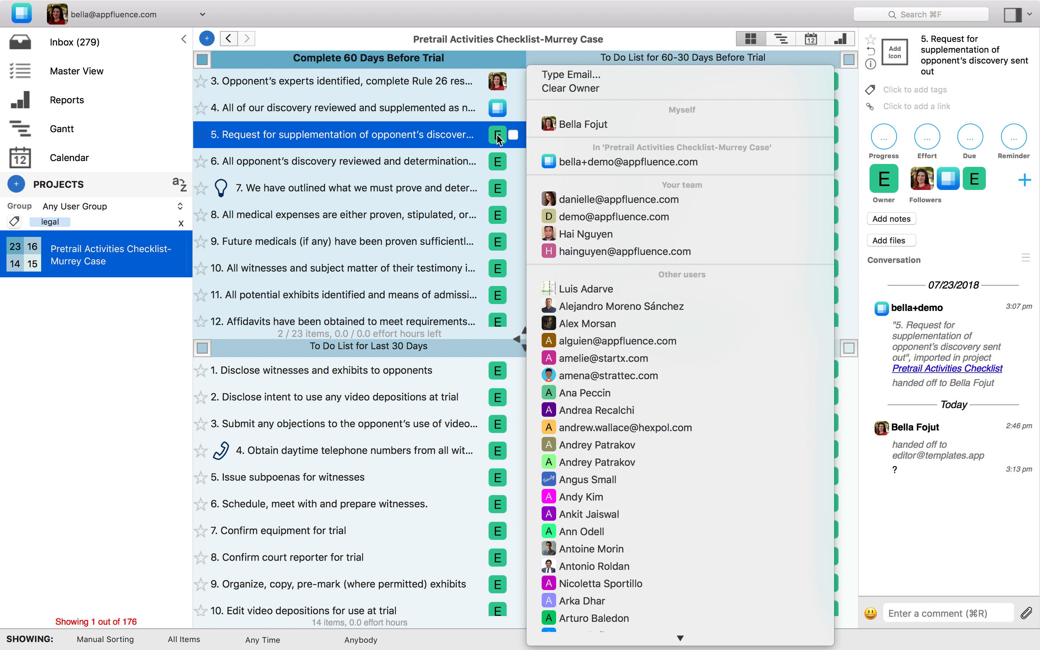
left_click(576, 161)
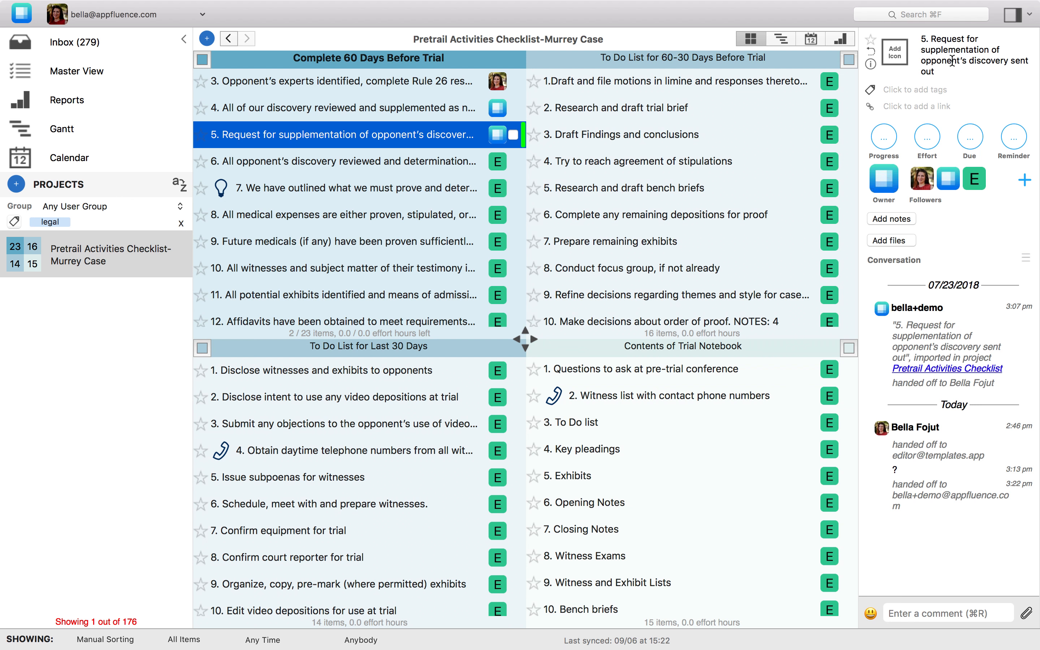
left_click(488, 86)
left_click(514, 82)
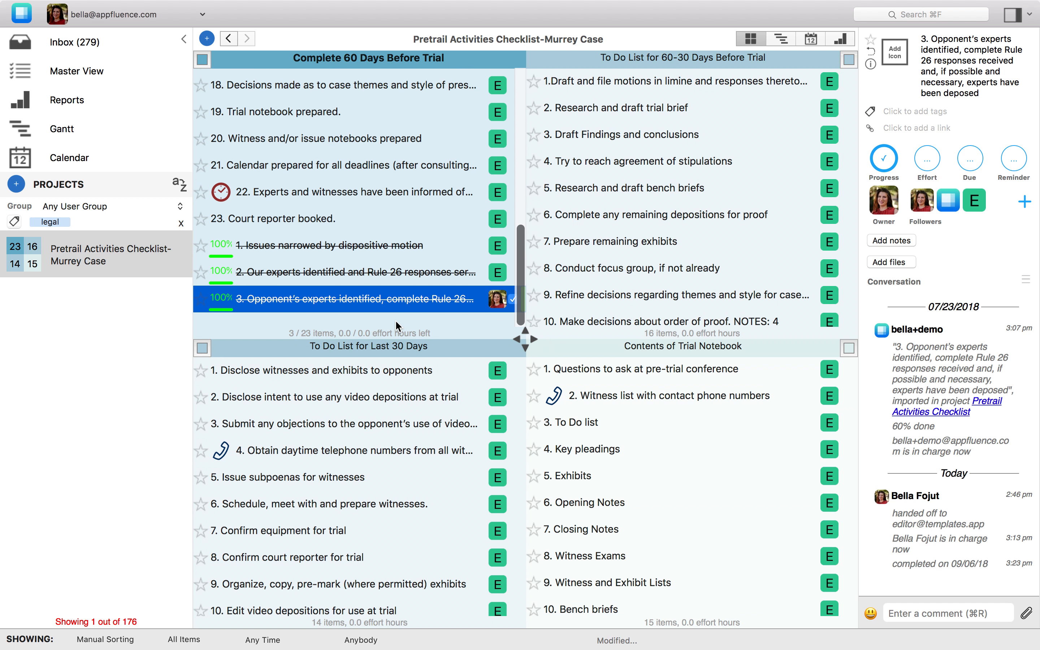
- Filter the project to Unfinished Items and open item 4, All of our discovery reviewed, in Complete 60 Days Before Trial
left_click(952, 16)
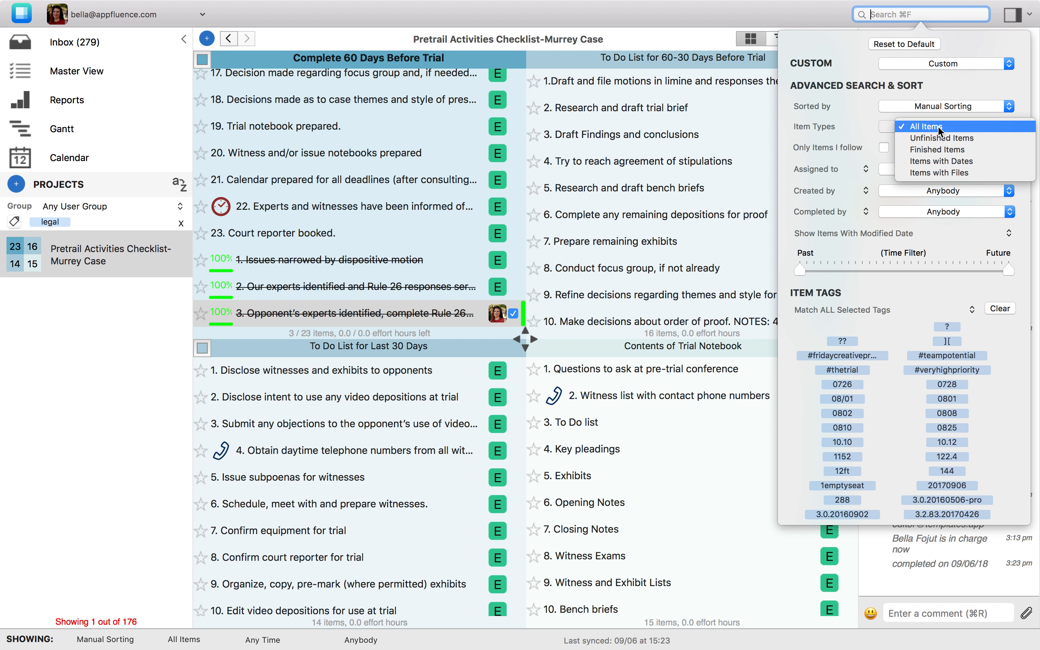
left_click(938, 137)
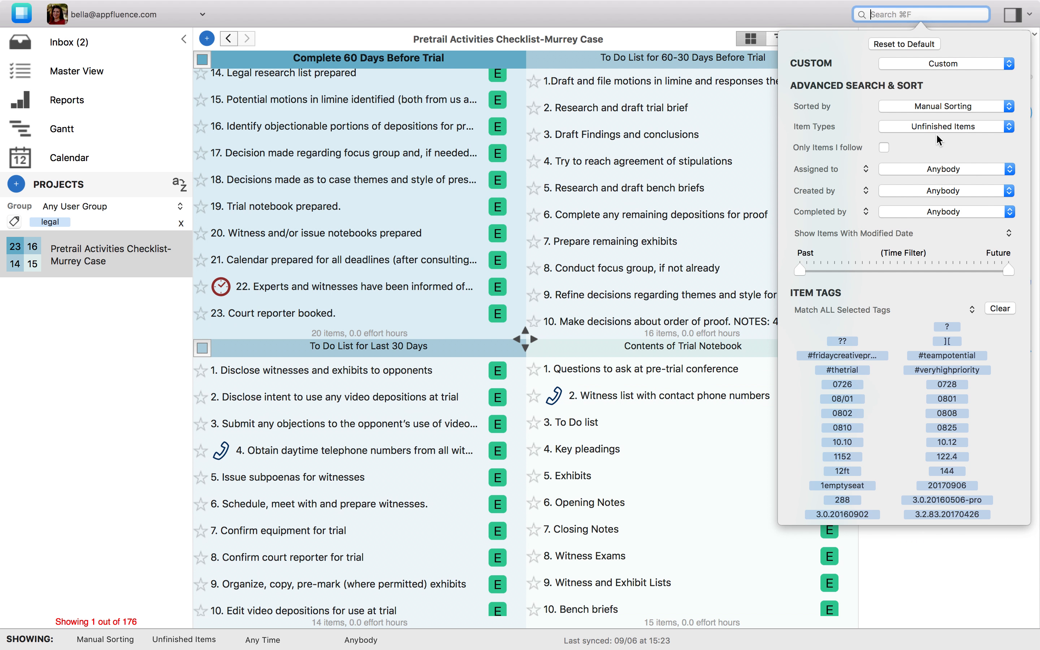
scroll(386, 177, "up", 5)
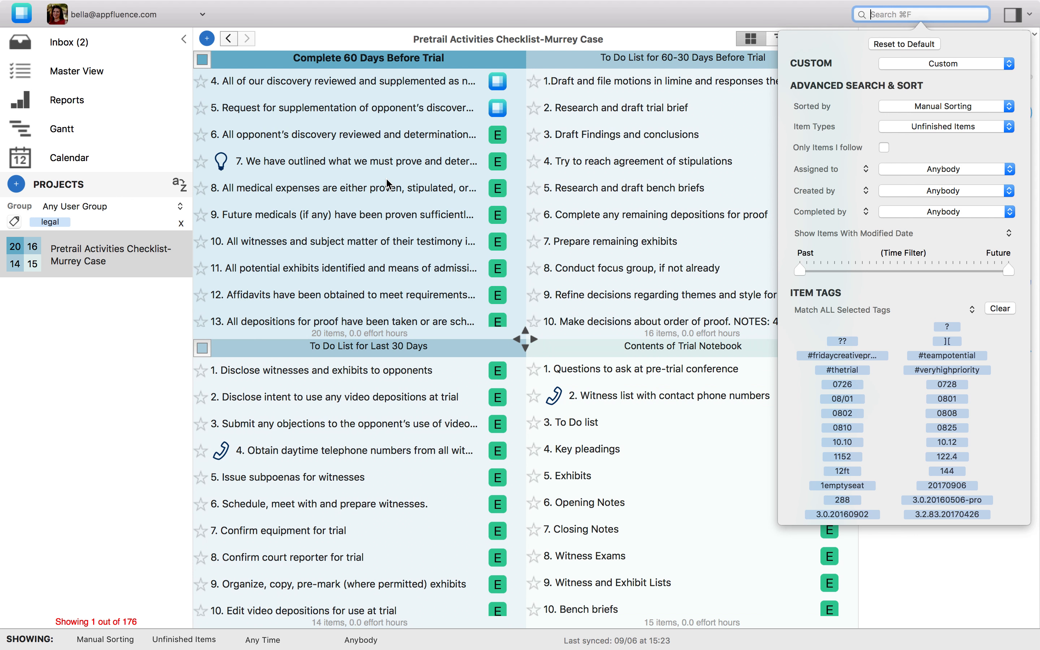
scroll(398, 163, "up", 3)
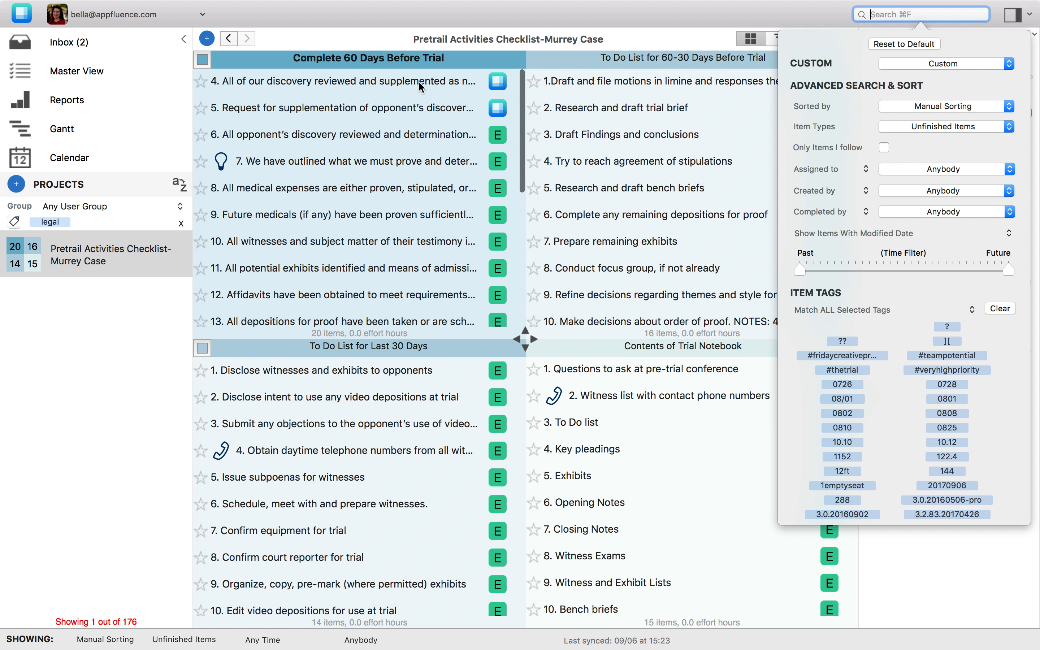
left_click(423, 82)
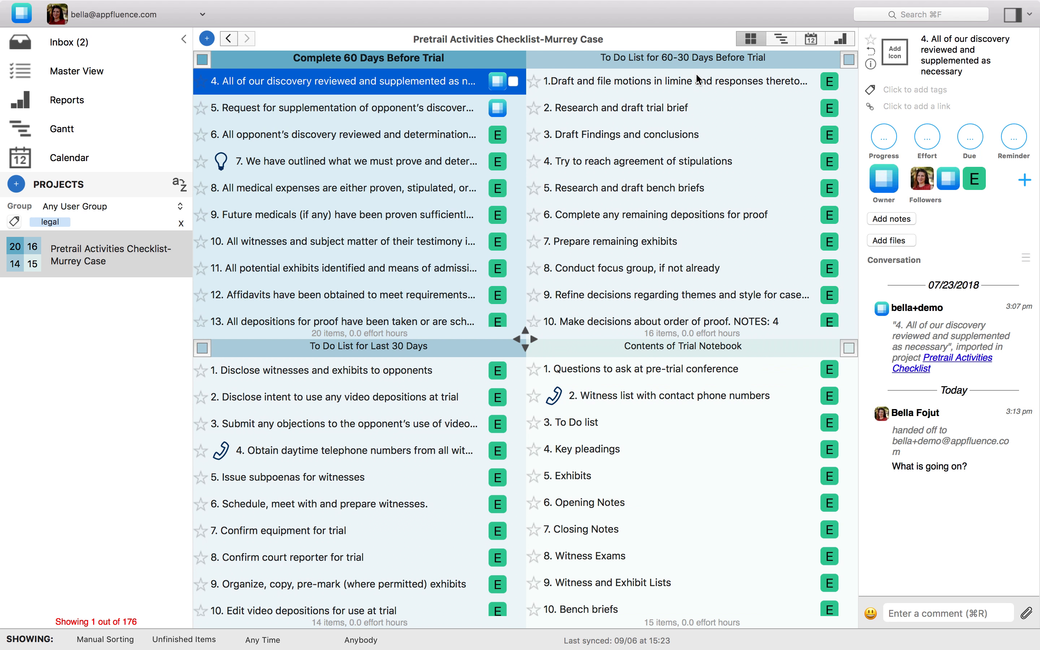
- View the project as a Gantt chart and as a calendar, and return to the four-quadrant view
left_click(784, 41)
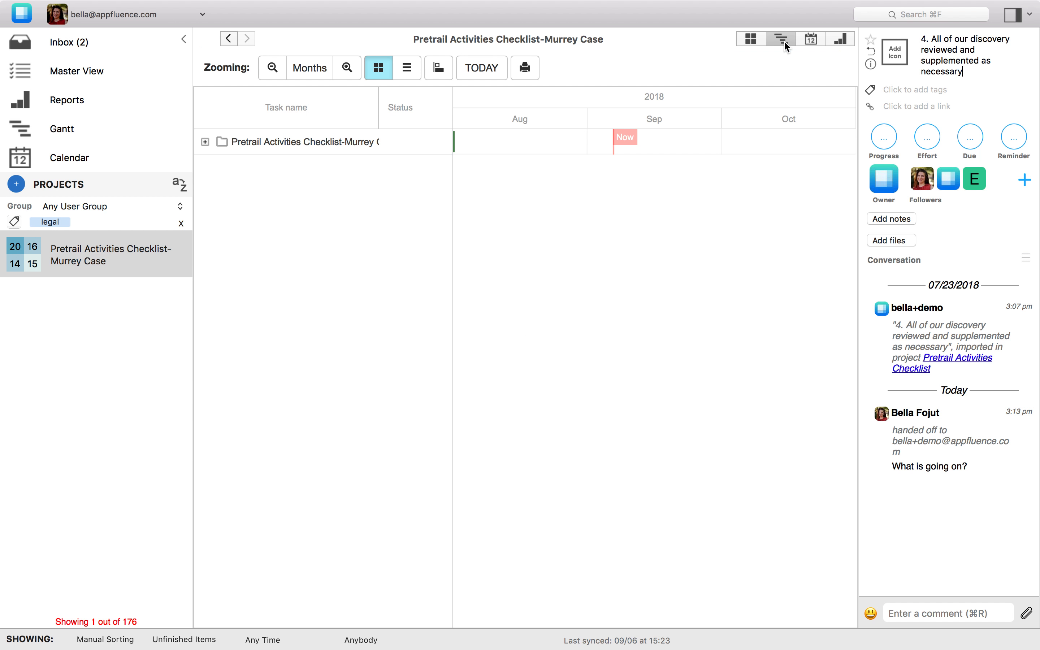
left_click(205, 142)
left_click(809, 41)
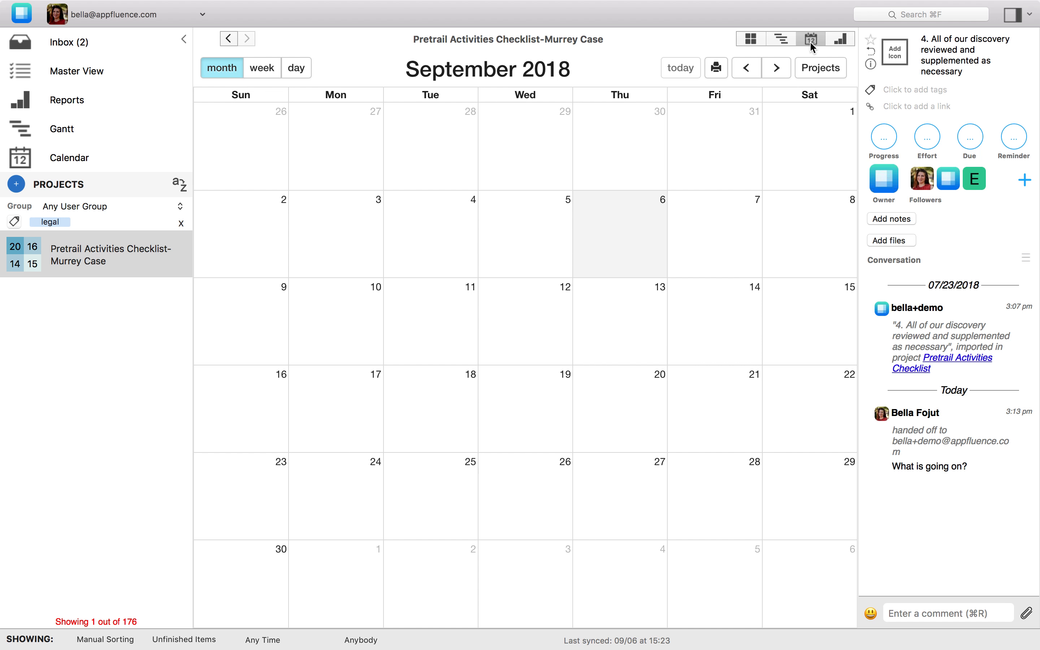
left_click(739, 41)
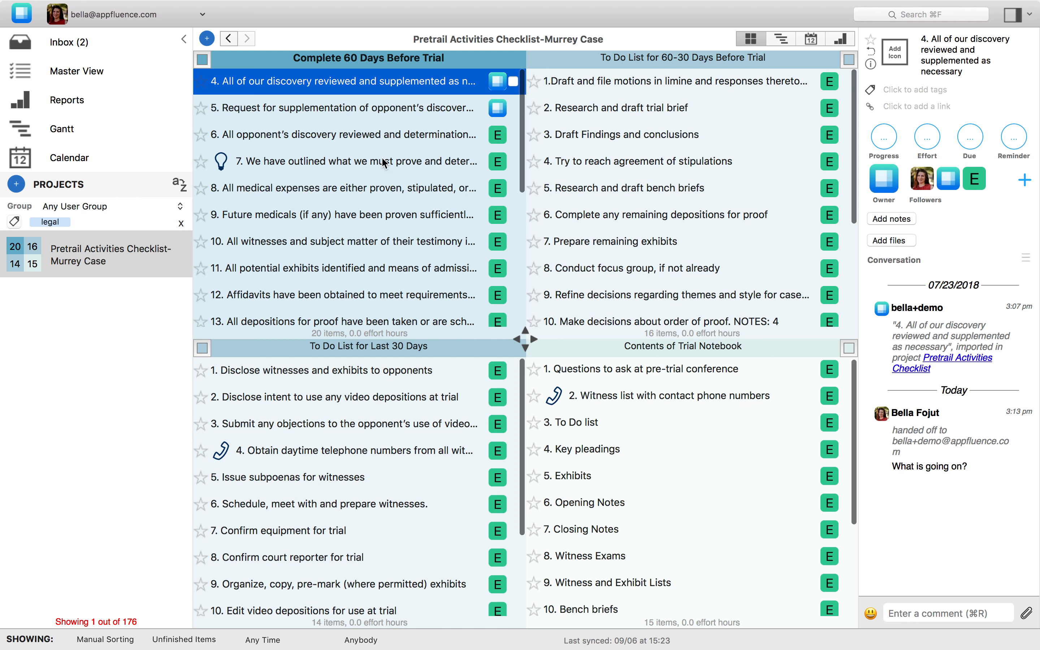
scroll(396, 132, "up", 2)
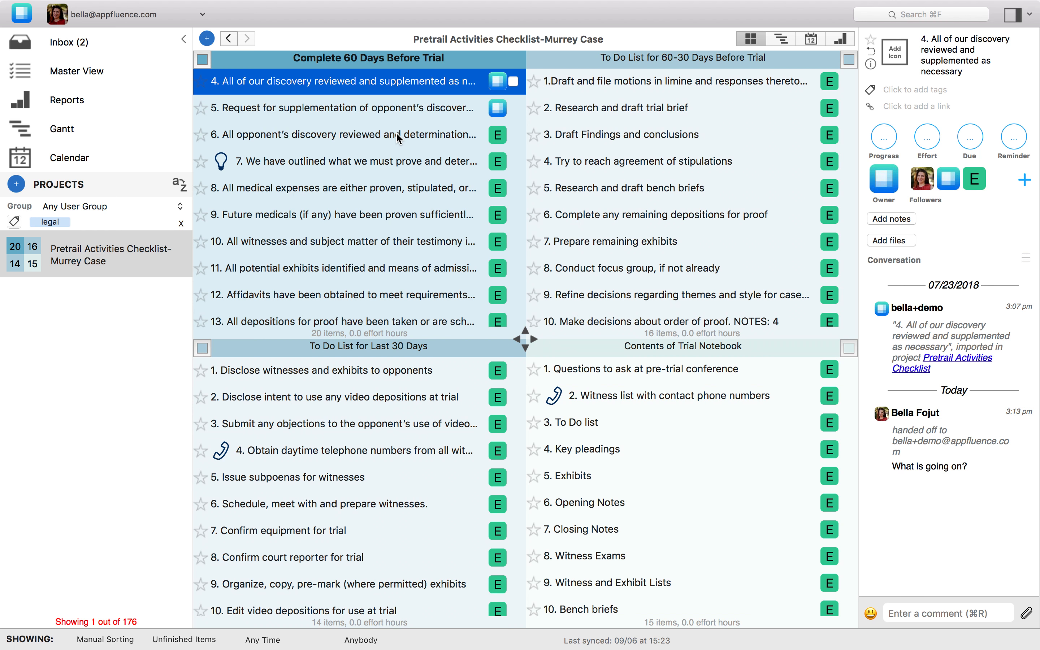
- Show the activity feed for items in the selected project and open the advanced search and sort options
left_click(1031, 33)
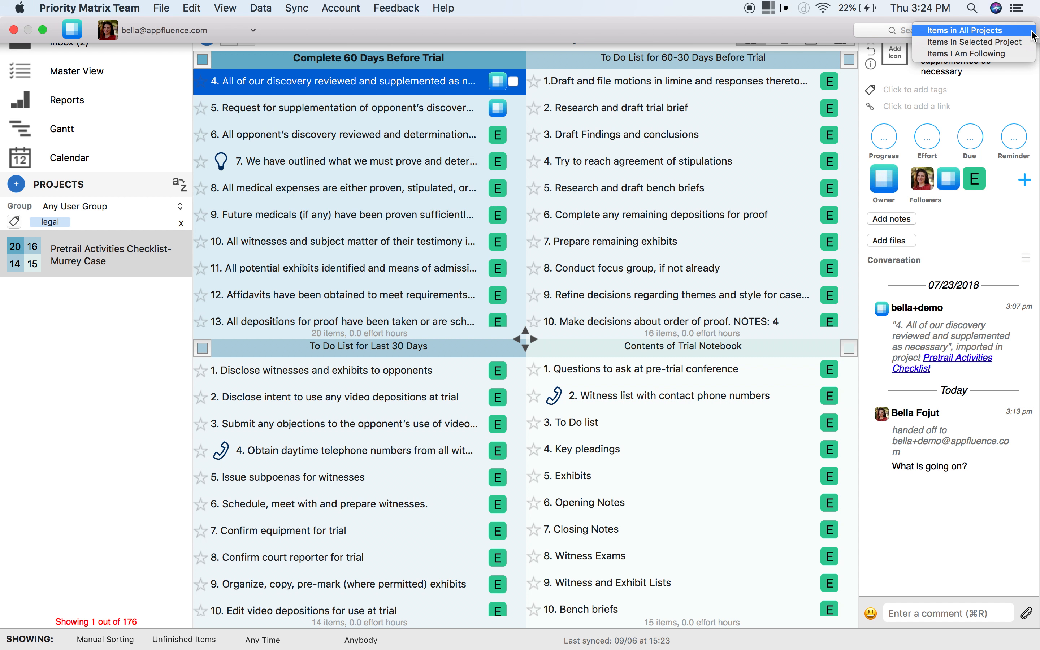
left_click(1016, 43)
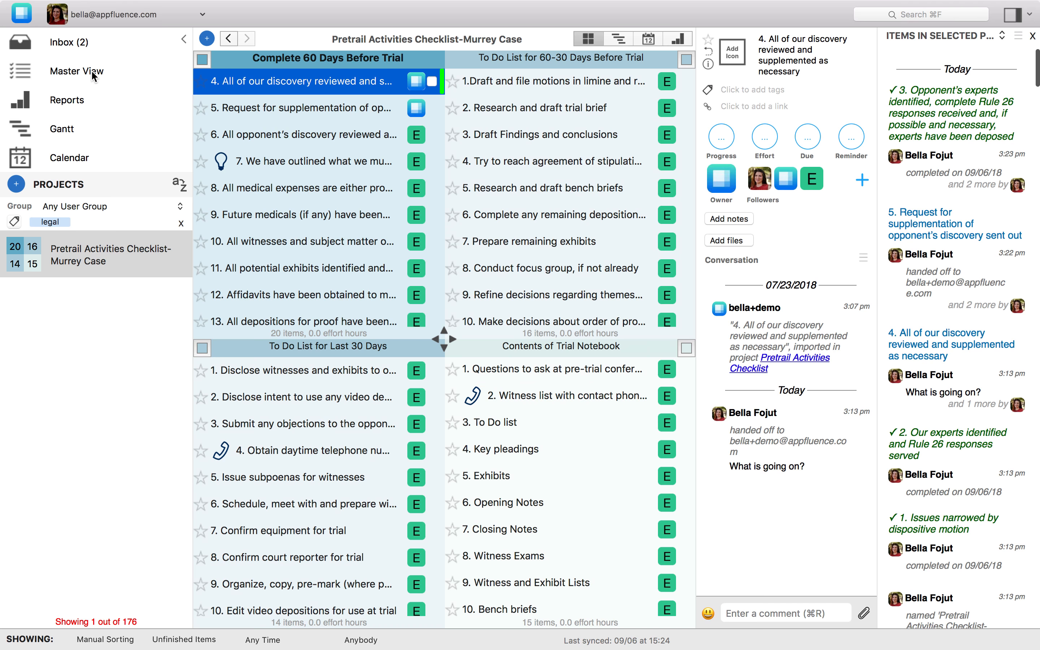
left_click(928, 16)
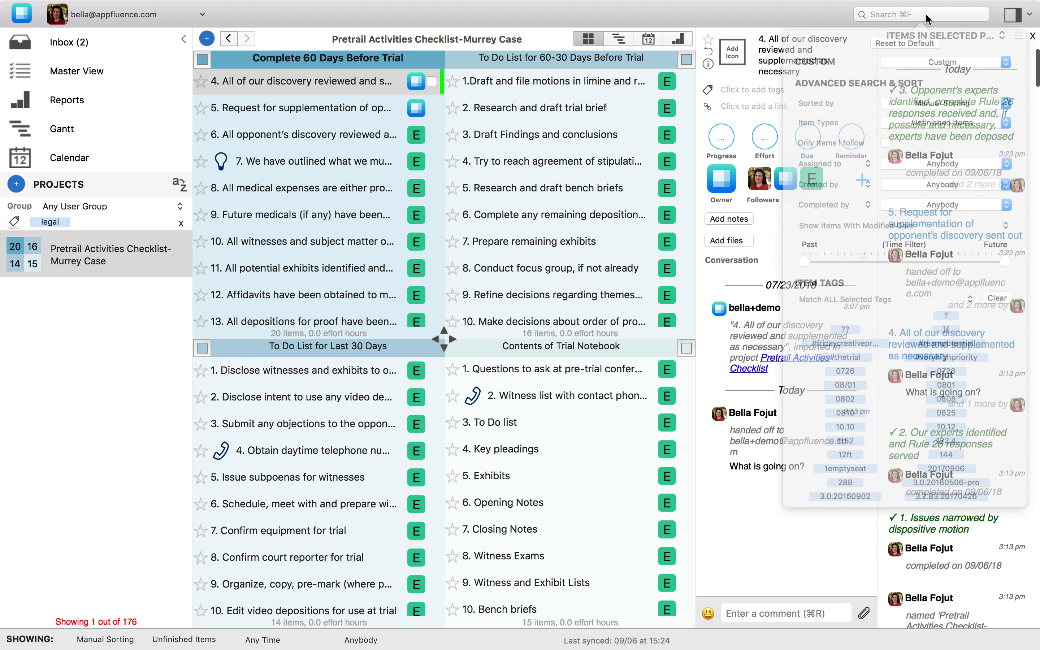